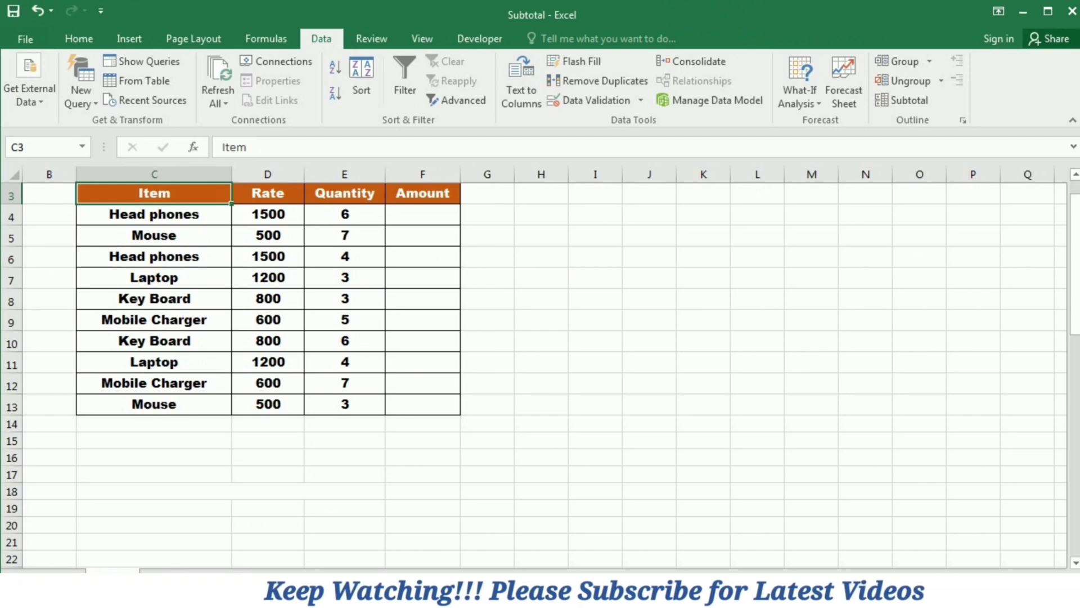
Step: Enter =D4*E4 in F4 and fill it down to F13, giving Amounts from 9000 to 1500
left_click(422, 214)
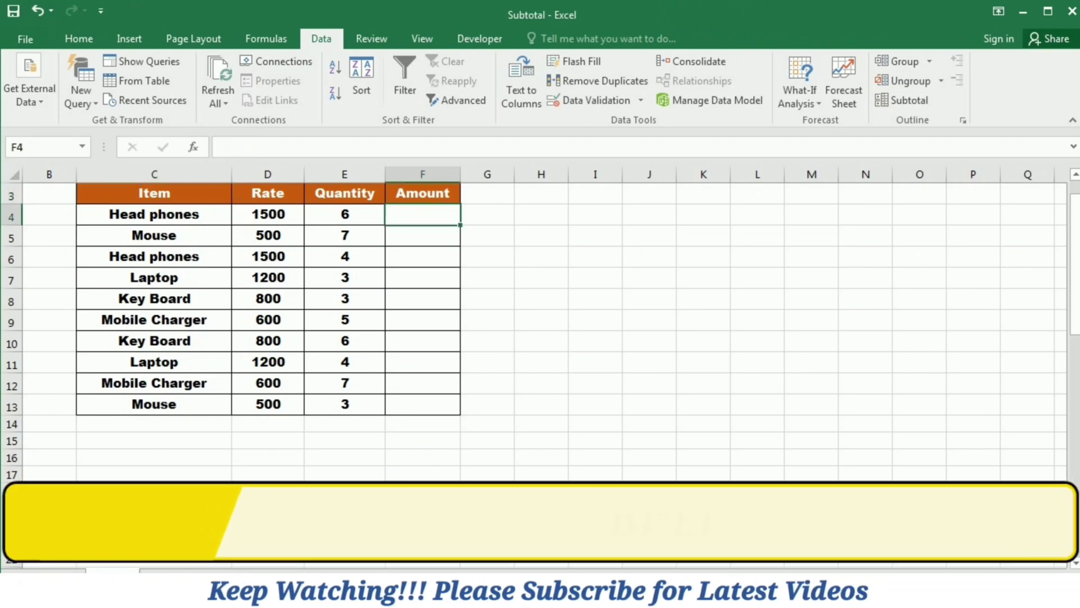
type("=")
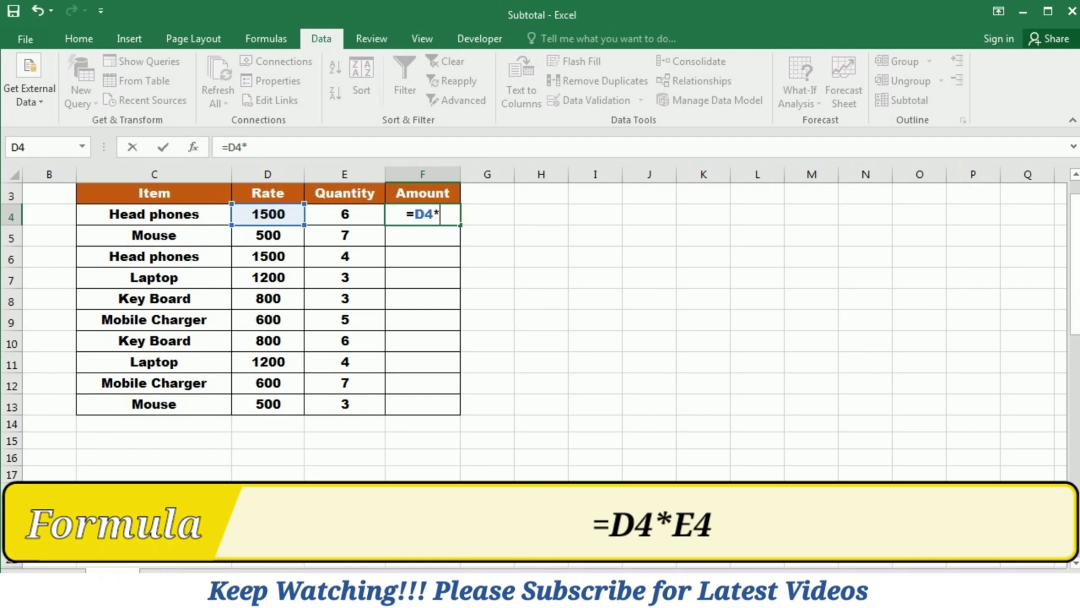
key("Return")
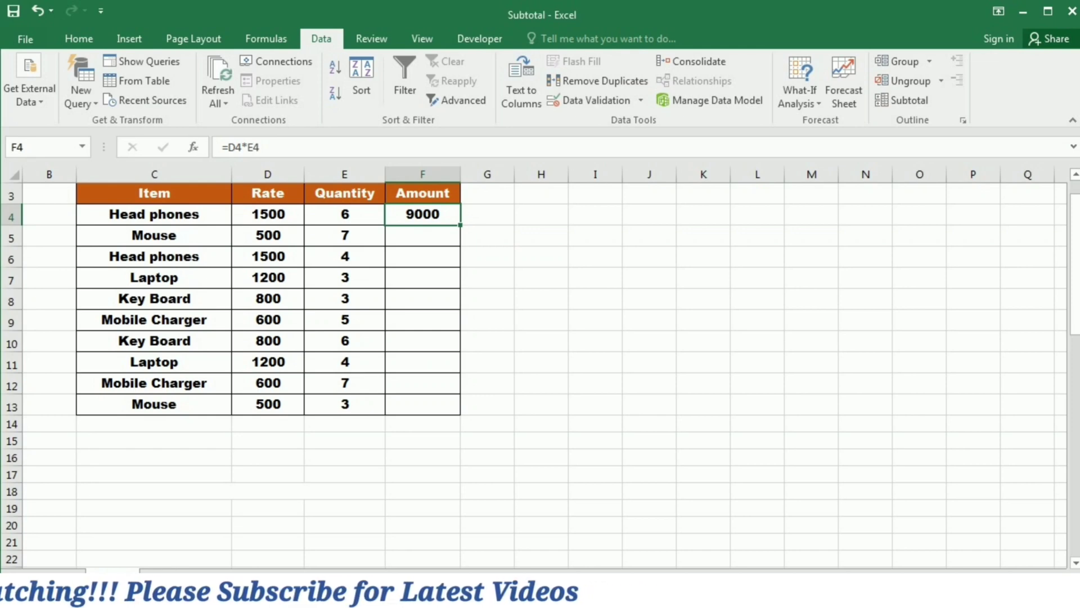
left_click_drag(460, 224, 461, 414)
left_click(422, 214)
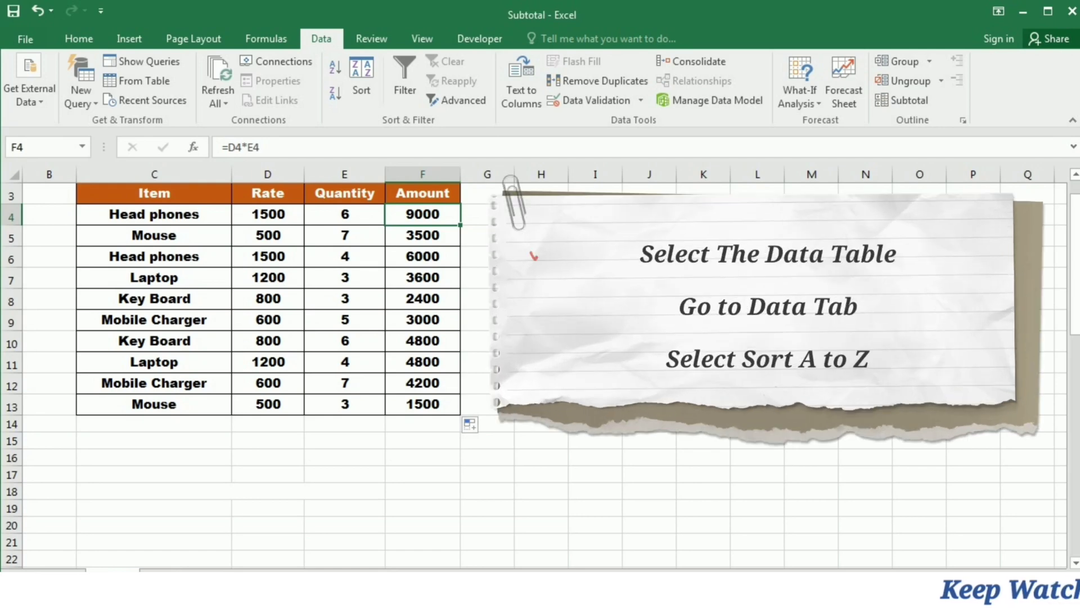
Step: Sort the table C3:F13 A to Z by Item, grouping Head phones through Mouse
left_click_drag(154, 193, 422, 403)
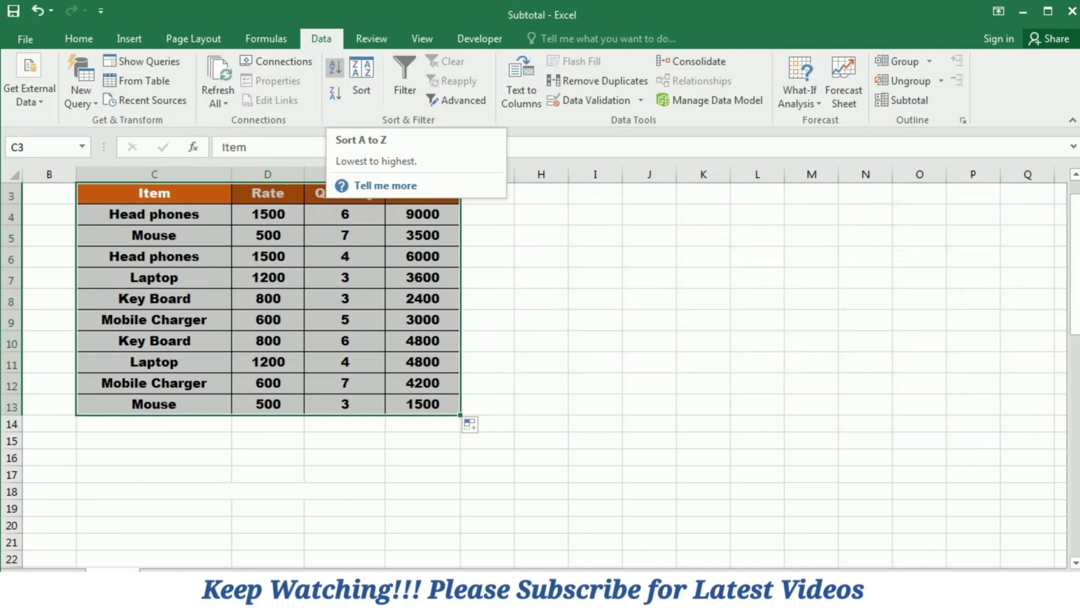
left_click(336, 68)
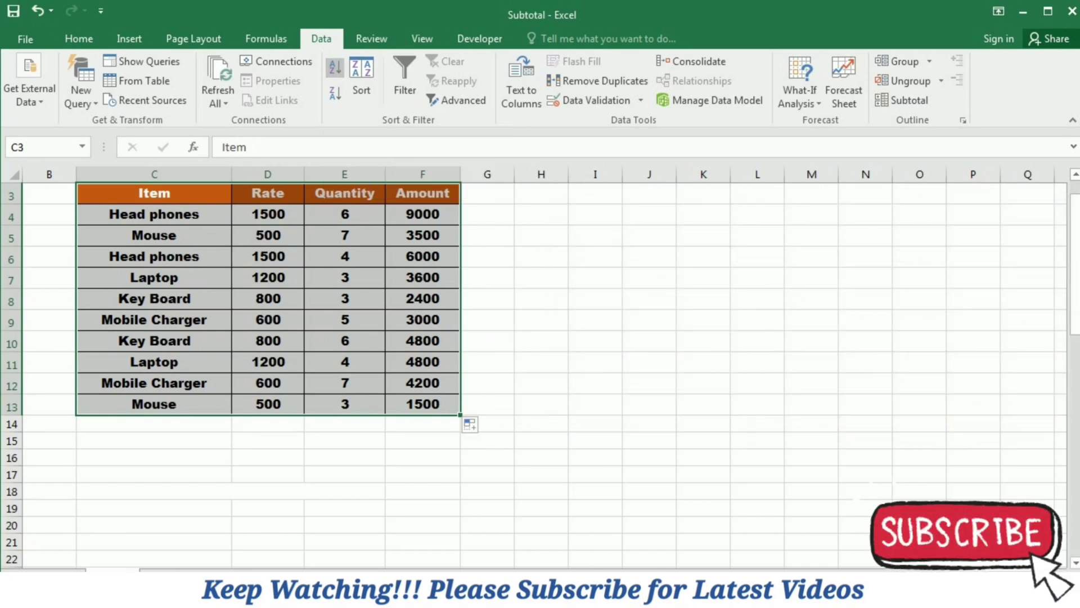
left_click(154, 277)
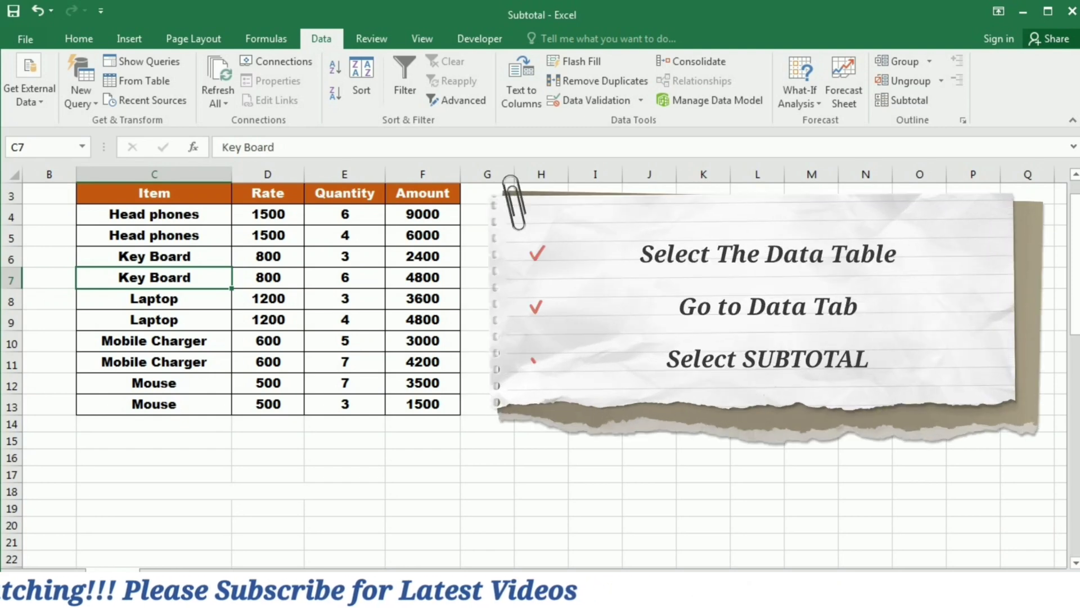
Step: Subtotal Amount with Sum at each change in Item, producing a 42800 Grand Total
left_click(154, 193)
left_click_drag(154, 193, 422, 404)
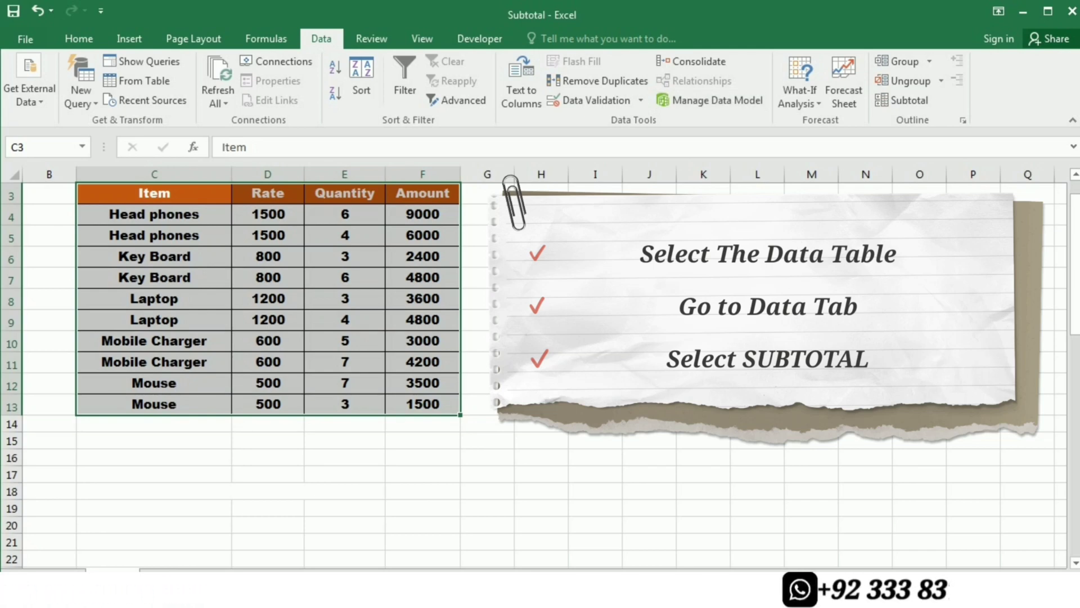
left_click(902, 100)
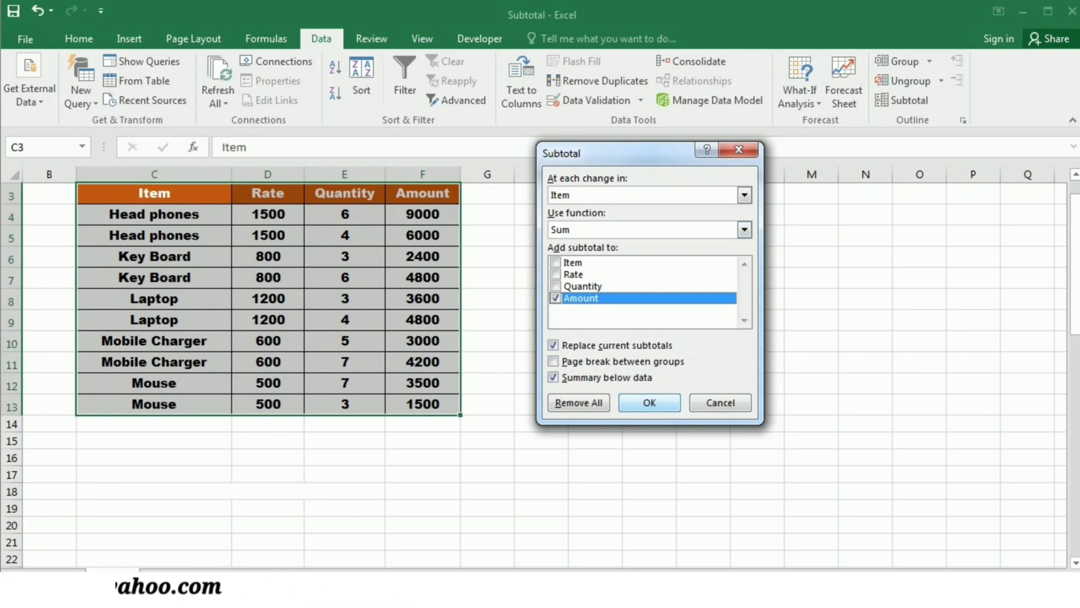
key("Return")
left_click(592, 362)
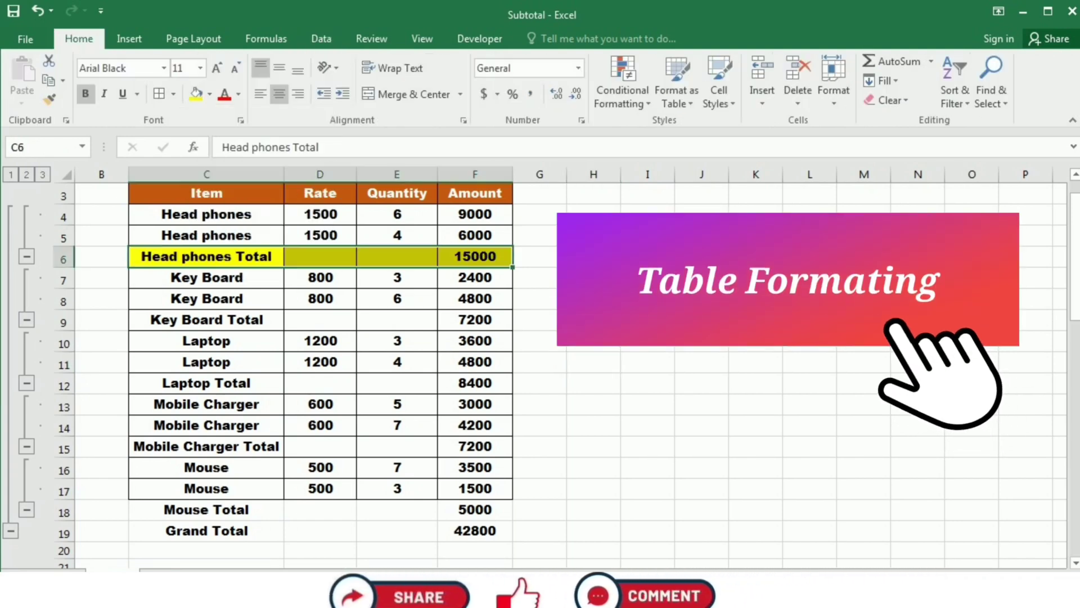
Step: Fill the four item Total rows yellow
left_click_drag(207, 319, 475, 320)
left_click(196, 94)
left_click_drag(206, 382, 474, 382)
left_click(195, 93)
left_click_drag(207, 446, 475, 446)
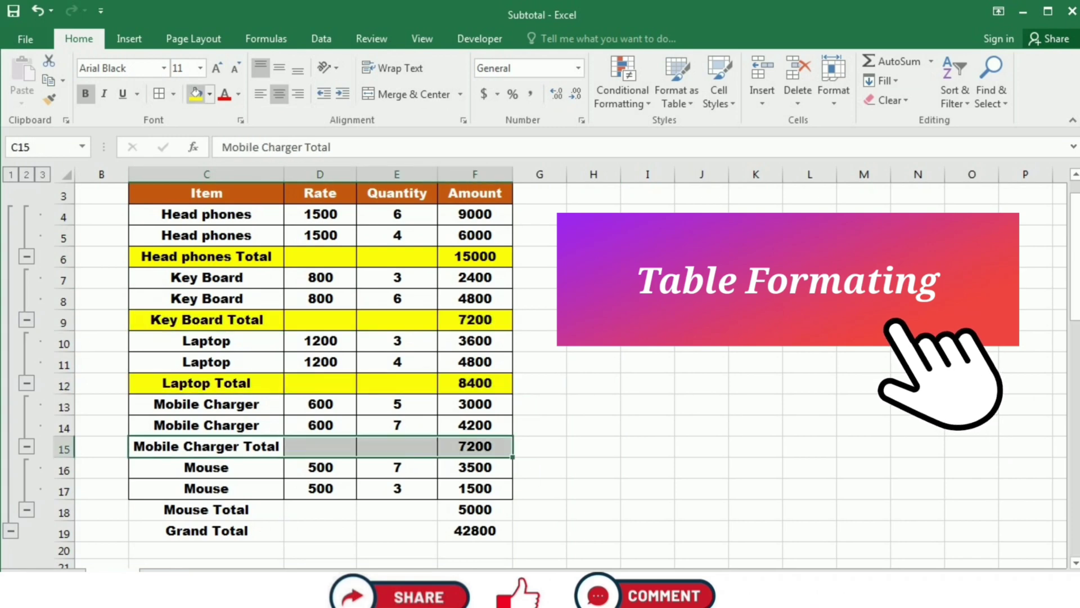
left_click(195, 93)
left_click_drag(206, 509, 474, 509)
left_click(196, 94)
Step: Fill the Grand Total row green and merge and center Grand Total across C19:E19
left_click_drag(206, 530, 475, 531)
left_click(209, 93)
left_click(254, 212)
left_click_drag(207, 193, 475, 530)
left_click(206, 382)
left_click_drag(206, 530, 397, 530)
left_click(406, 94)
left_click(475, 235)
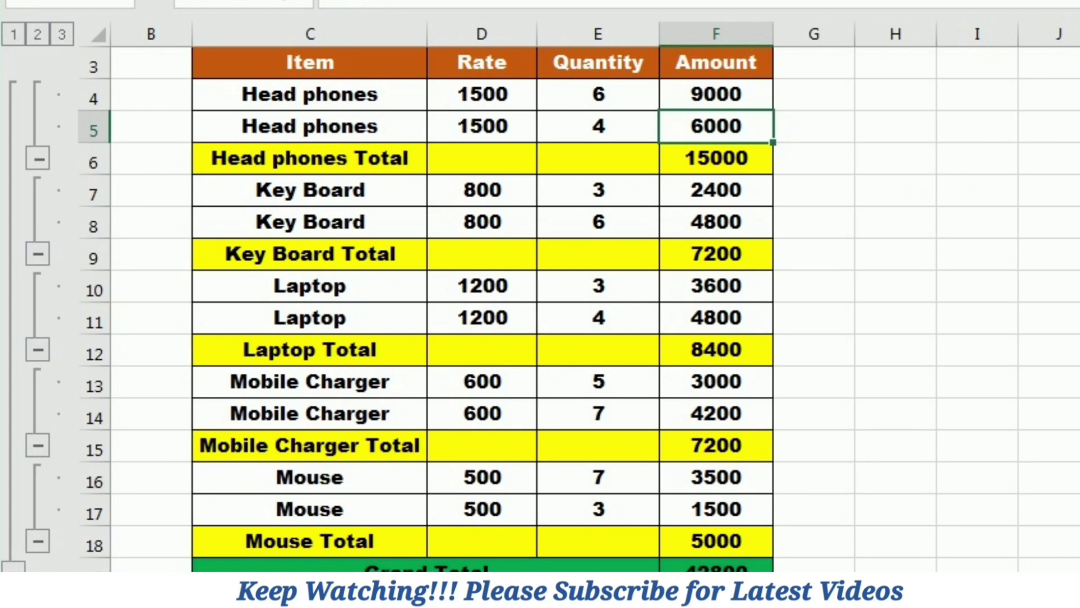
left_click(38, 159)
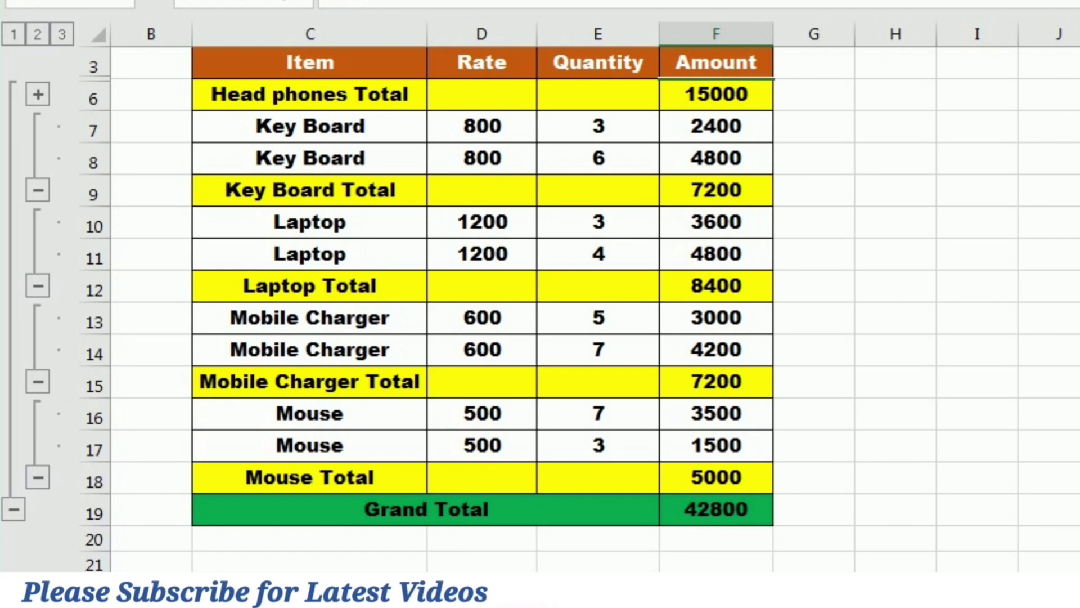
left_click(38, 190)
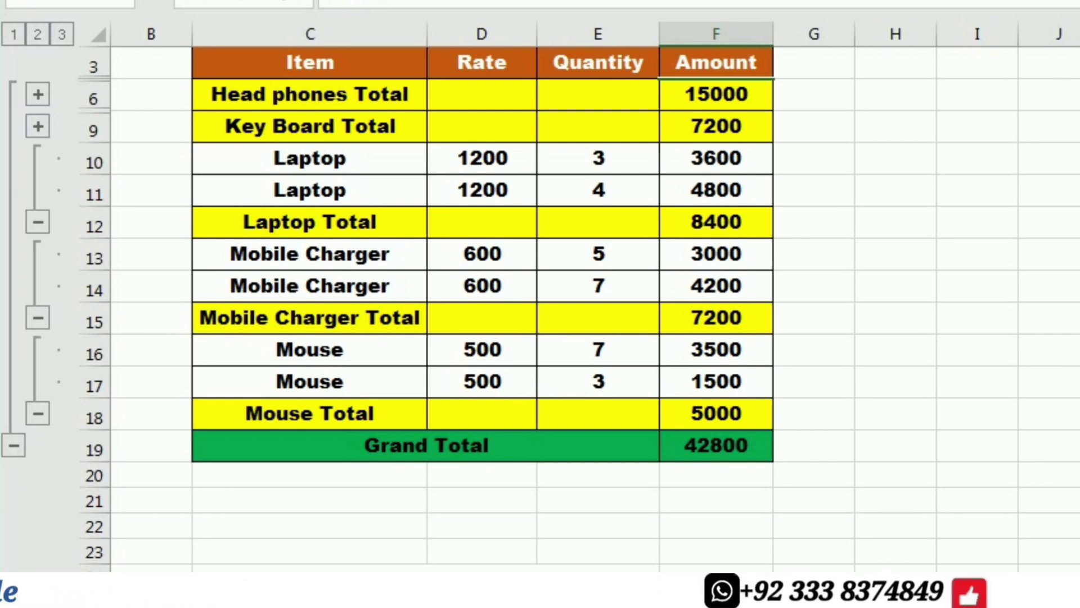
left_click(38, 222)
left_click(38, 254)
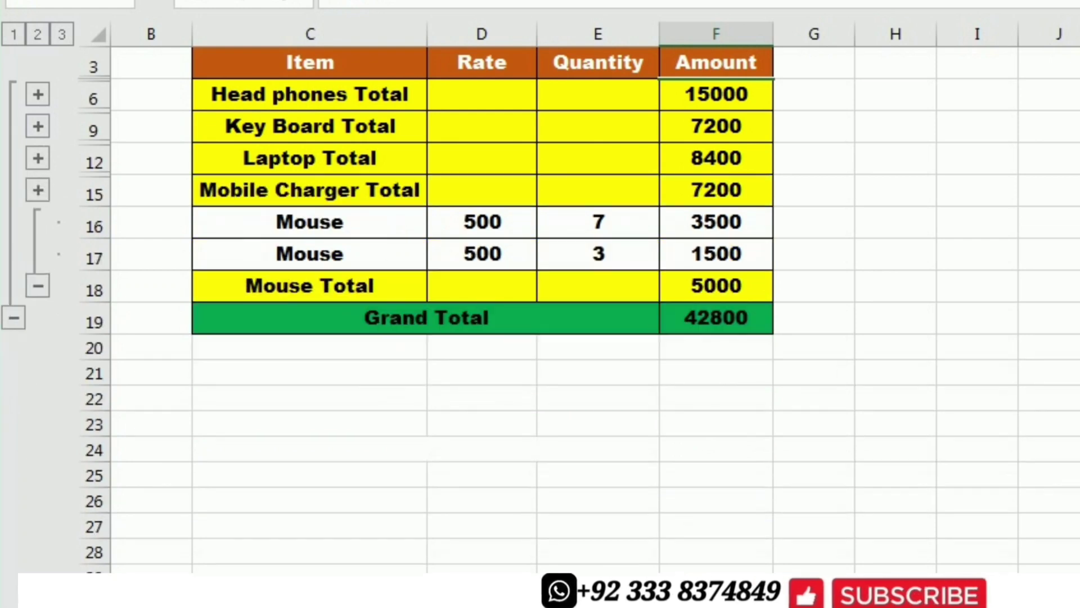
left_click(38, 285)
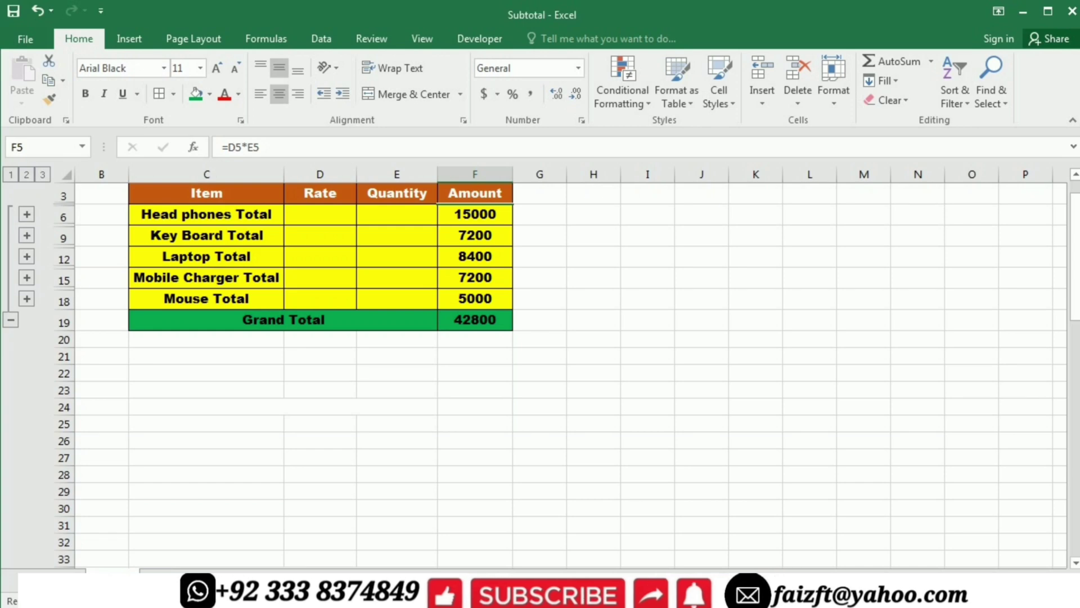
left_click(26, 299)
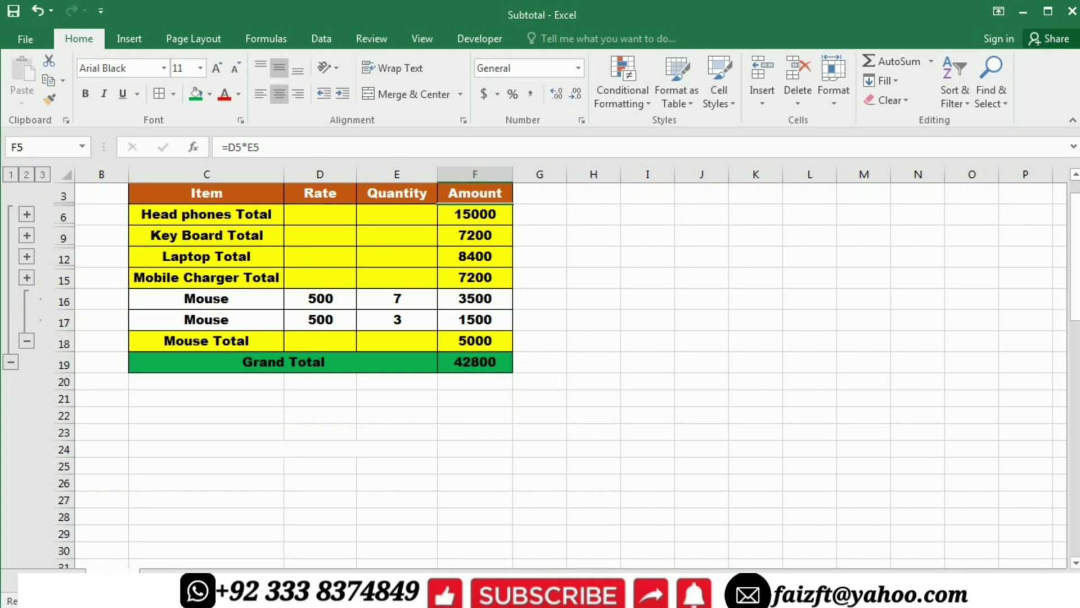
left_click(26, 277)
left_click(27, 257)
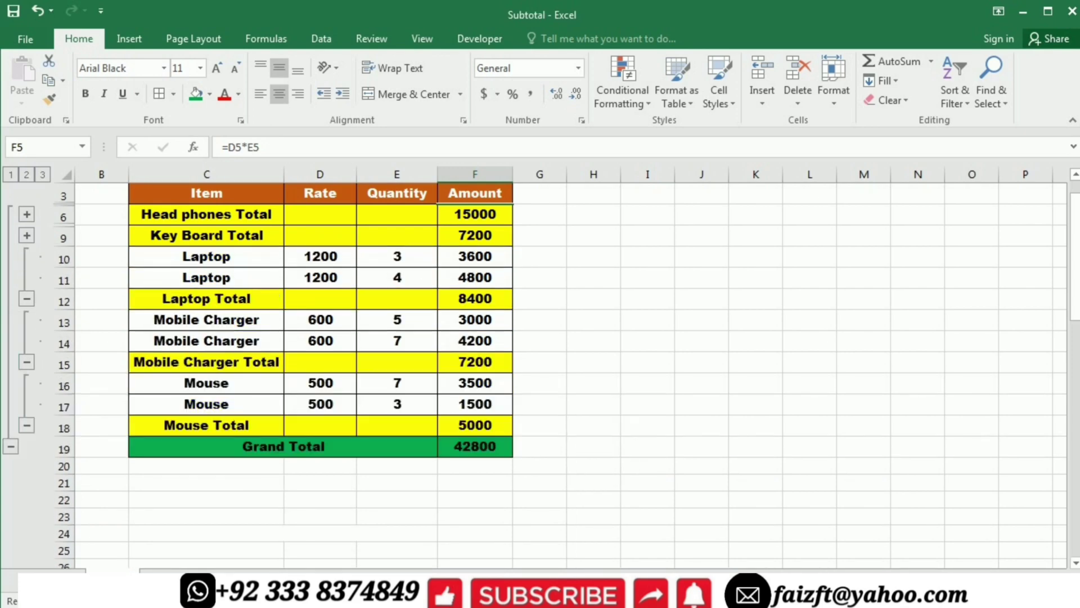
left_click(26, 235)
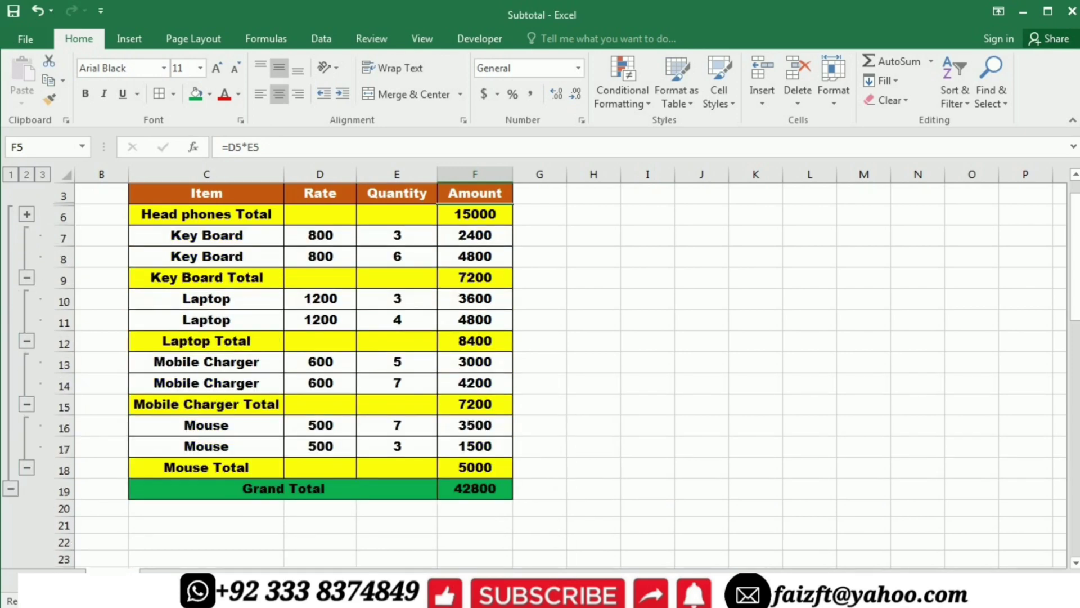
left_click(27, 214)
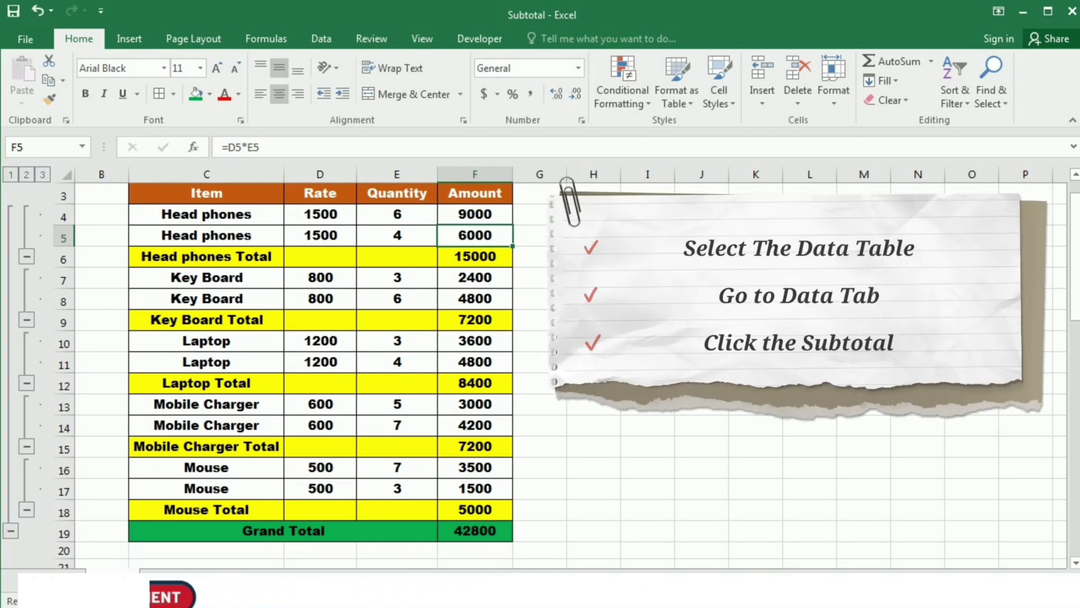
Step: Remove All subtotals from the table via the Data tab's Subtotal dialog
left_click_drag(207, 193, 475, 530)
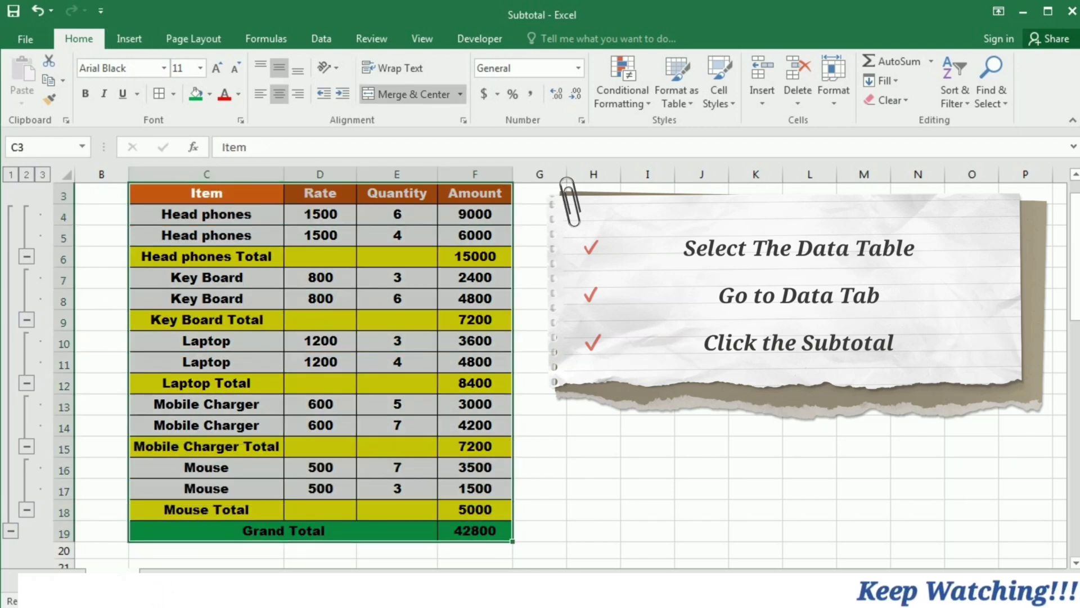
left_click(321, 38)
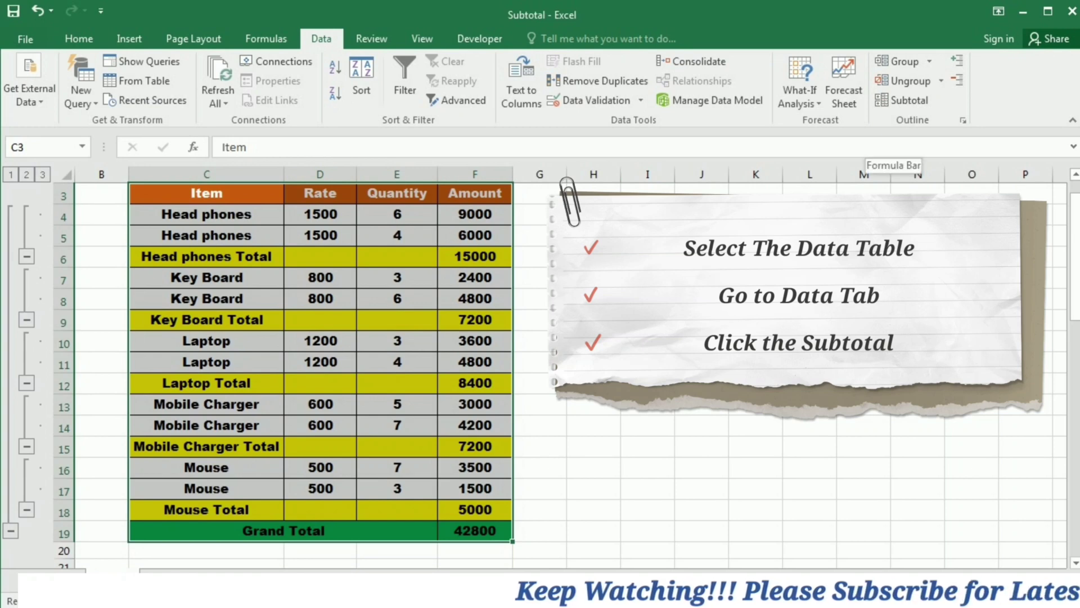
left_click(903, 100)
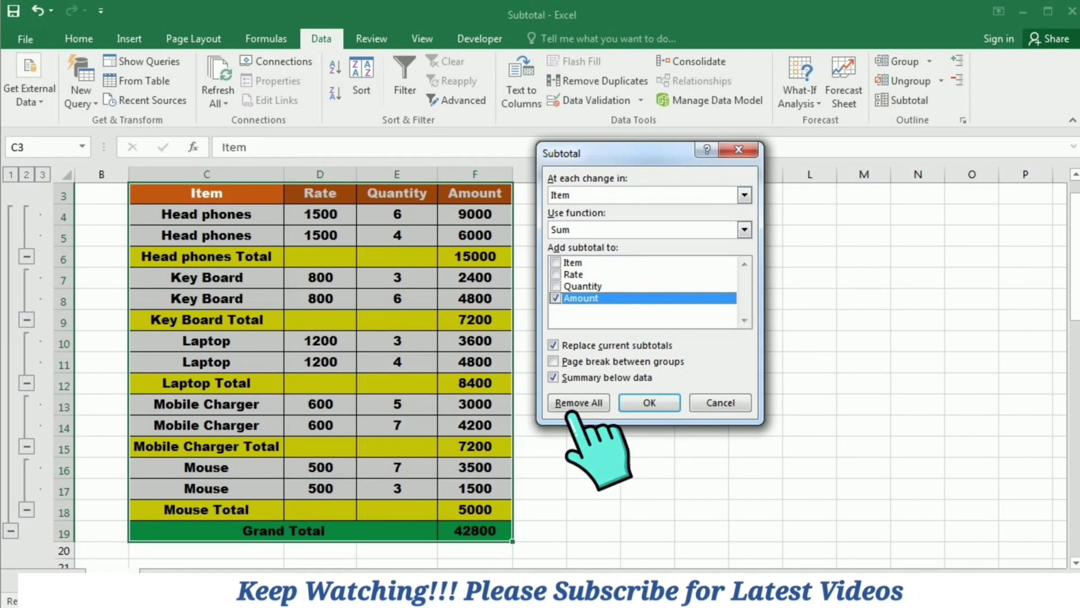
left_click(579, 403)
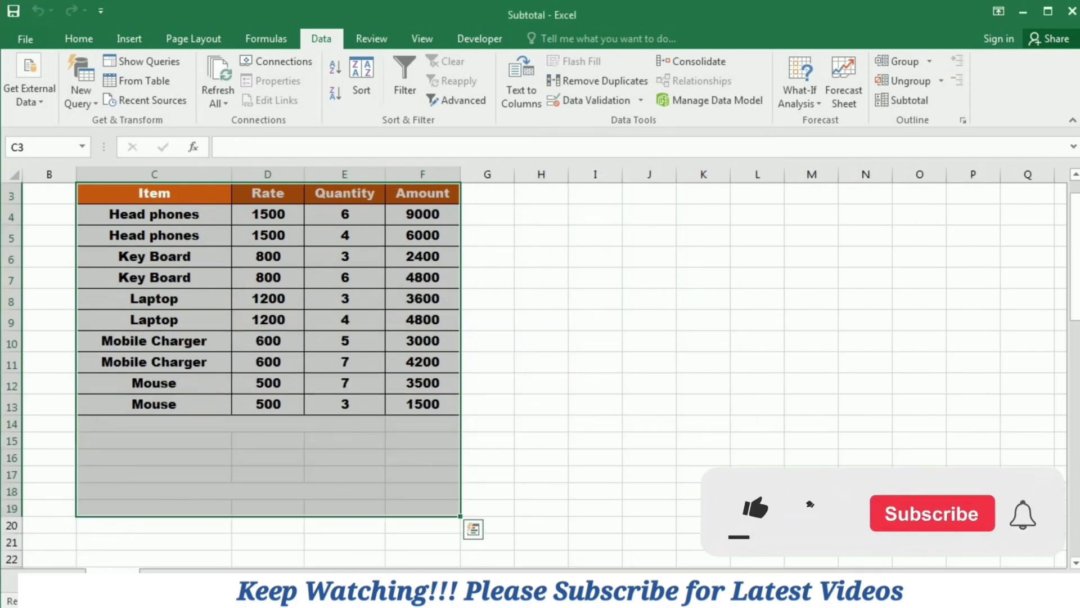
left_click(487, 383)
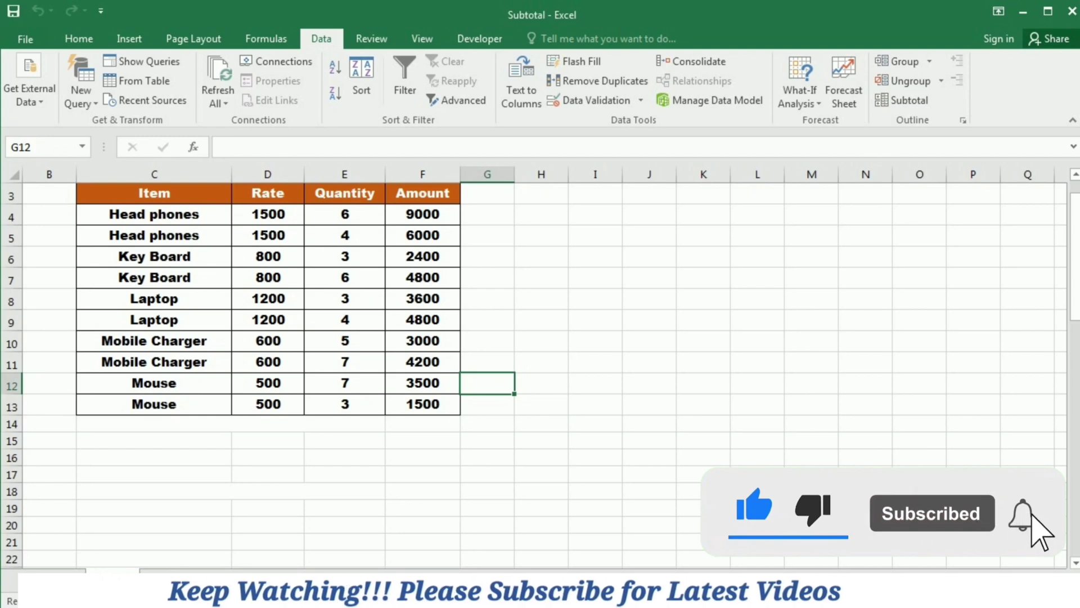
left_click(422, 404)
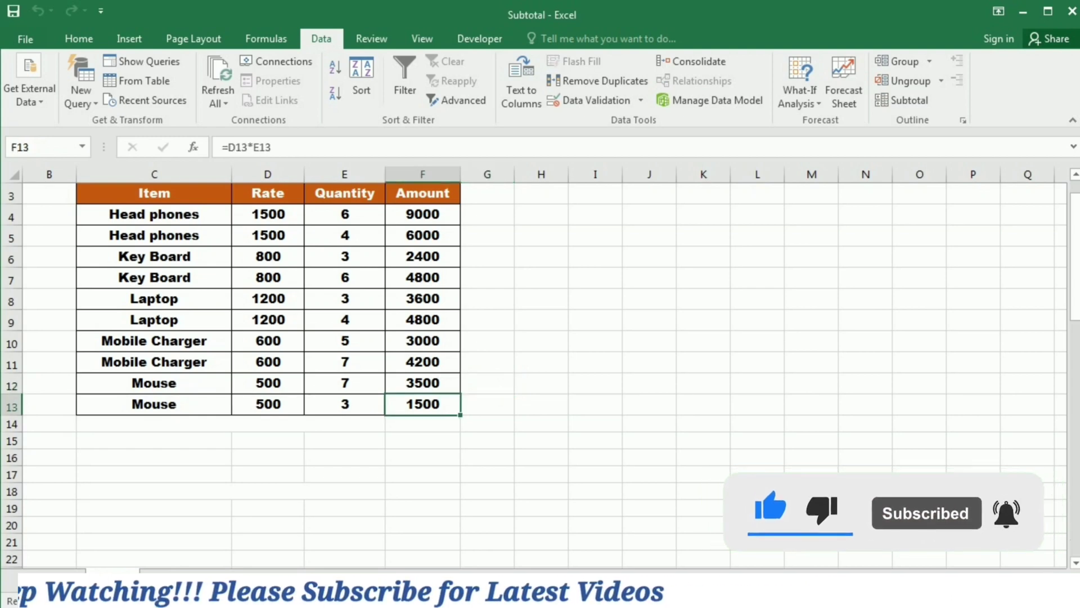